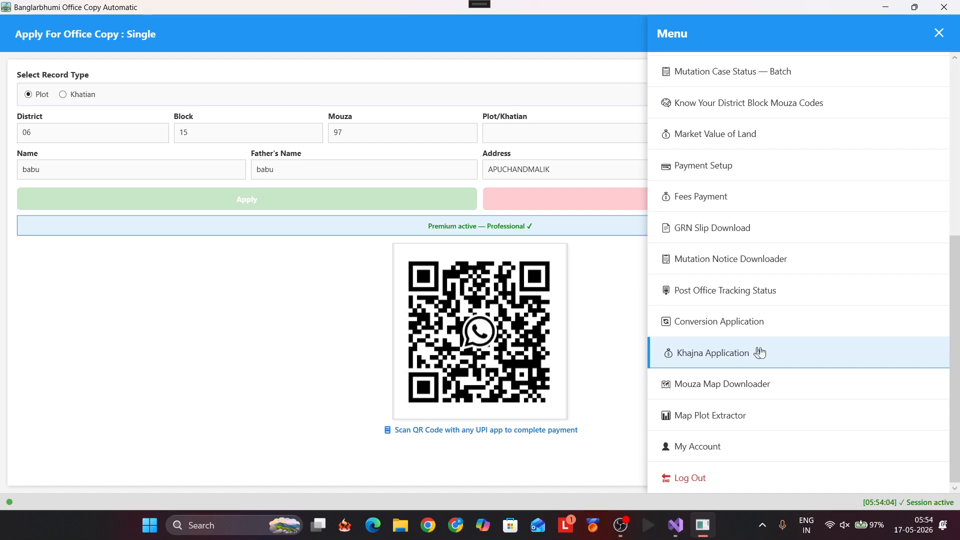
Step: Open the Khajna application form, preset to Murshidabad, Hariharpara and Taratipur, and return to its top
{"action": "left_click", "coordinate": [777, 352]}
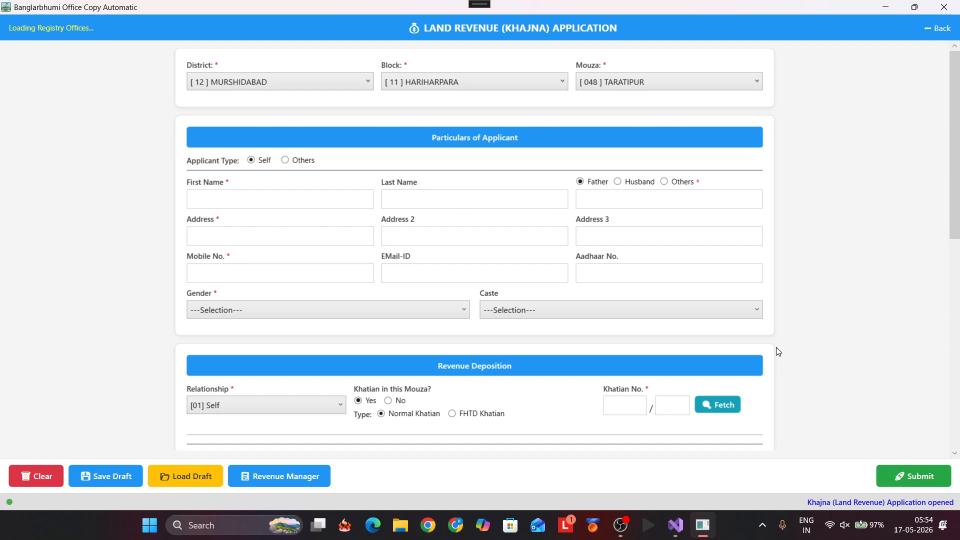
{"action": "scroll", "coordinate": [482, 377], "scroll_direction": "down", "scroll_amount": 10}
{"action": "scroll", "coordinate": [481, 379], "scroll_direction": "up", "scroll_amount": 5}
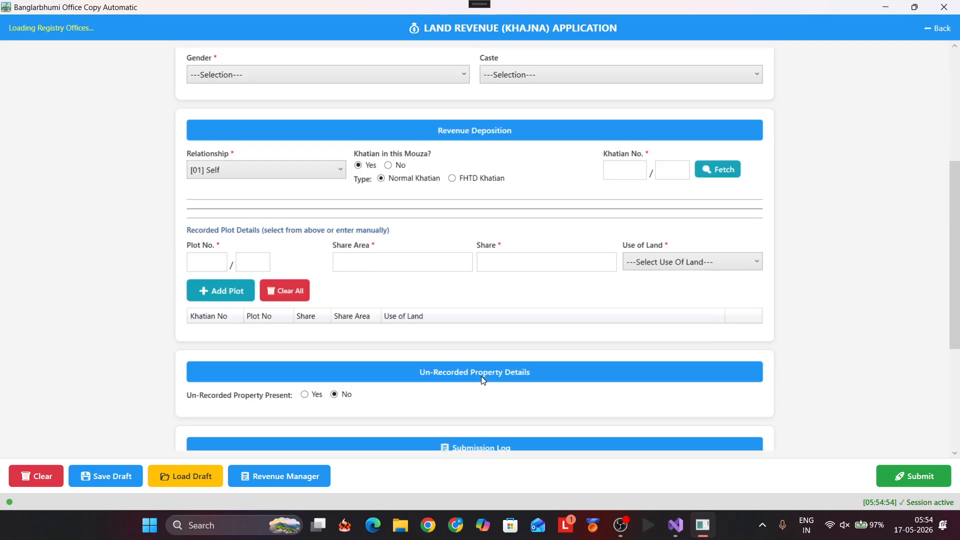
{"action": "scroll", "coordinate": [481, 376], "scroll_direction": "up", "scroll_amount": 1}
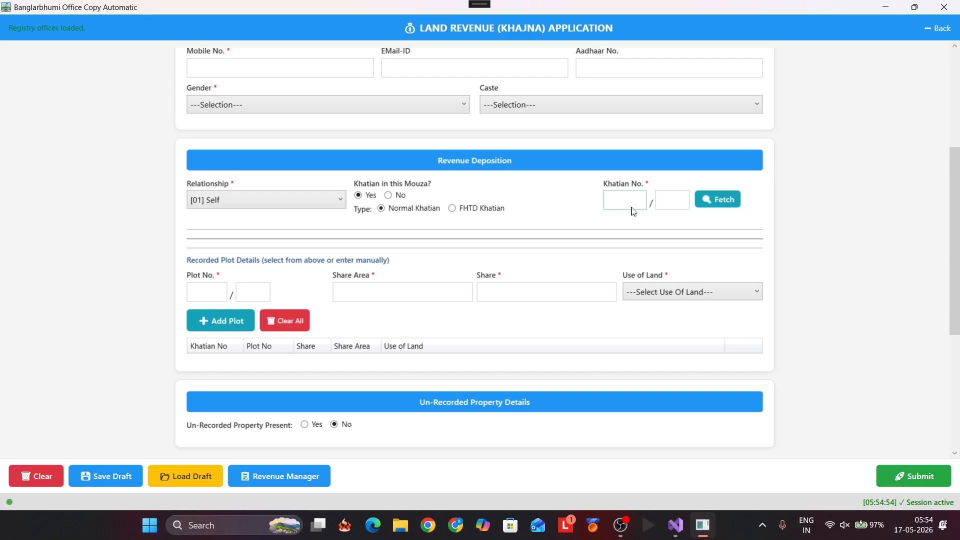
{"action": "scroll", "coordinate": [504, 144], "scroll_direction": "up", "scroll_amount": 7}
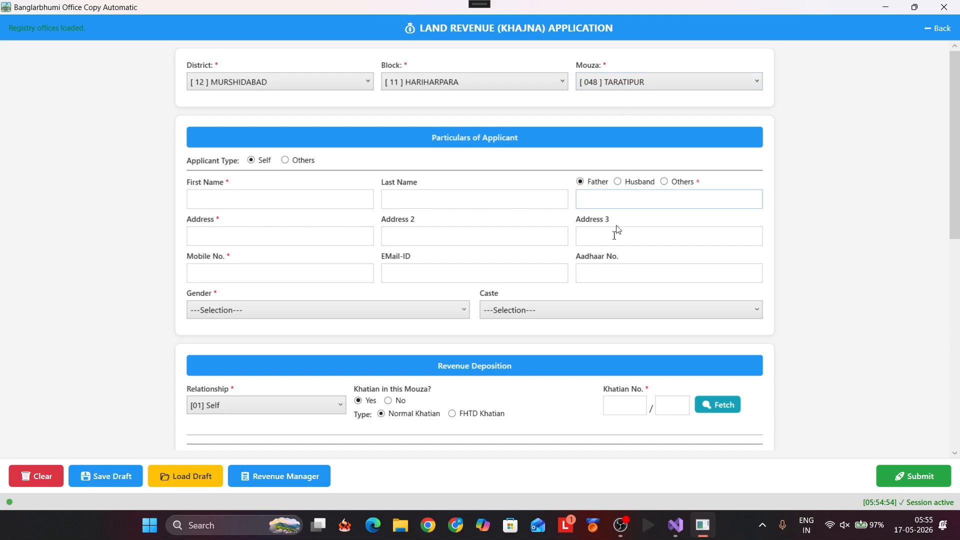
Step: Fetch the plots recorded under khatian 1229, listing plot 1851
{"action": "left_click", "coordinate": [620, 405]}
{"action": "type", "text": "1229"}
{"action": "left_click", "coordinate": [698, 408]}
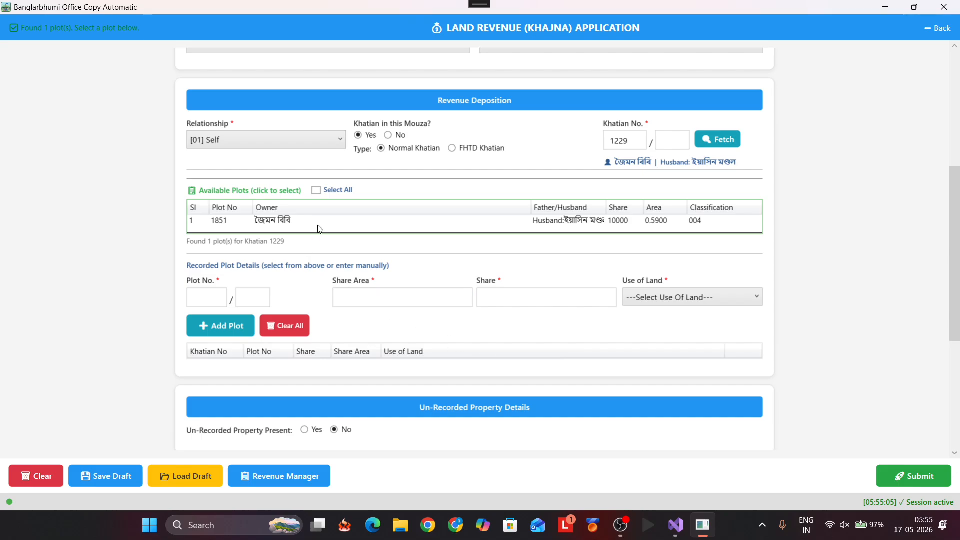
Step: Add plot 1851 to the submit list and set its land use to [R02]Okrishi
{"action": "left_click", "coordinate": [317, 193]}
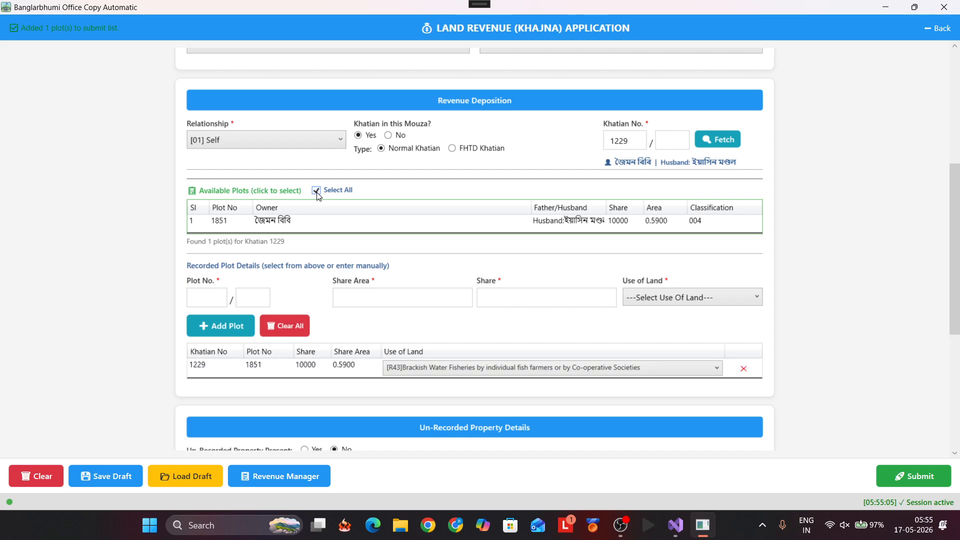
{"action": "left_click", "coordinate": [554, 368]}
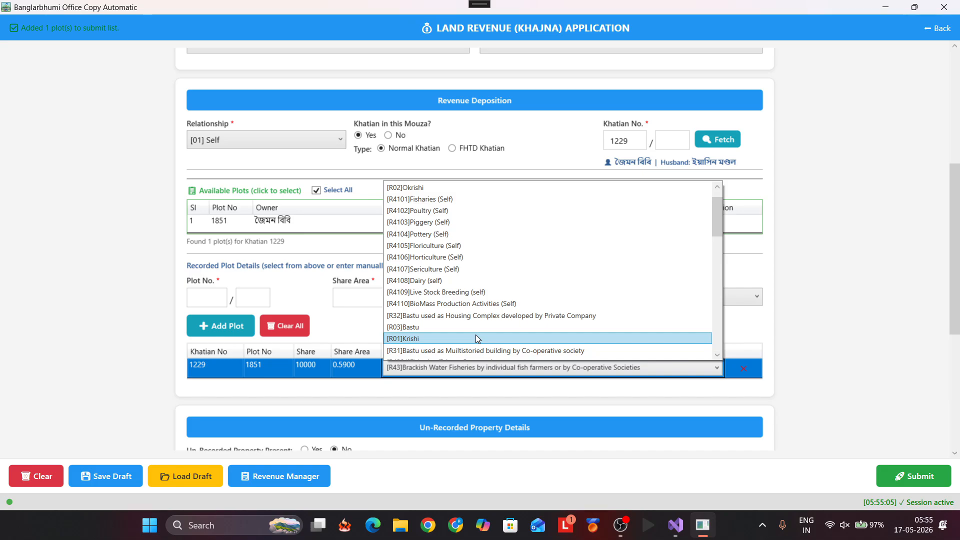
{"action": "left_click", "coordinate": [476, 337]}
{"action": "left_click", "coordinate": [660, 301]}
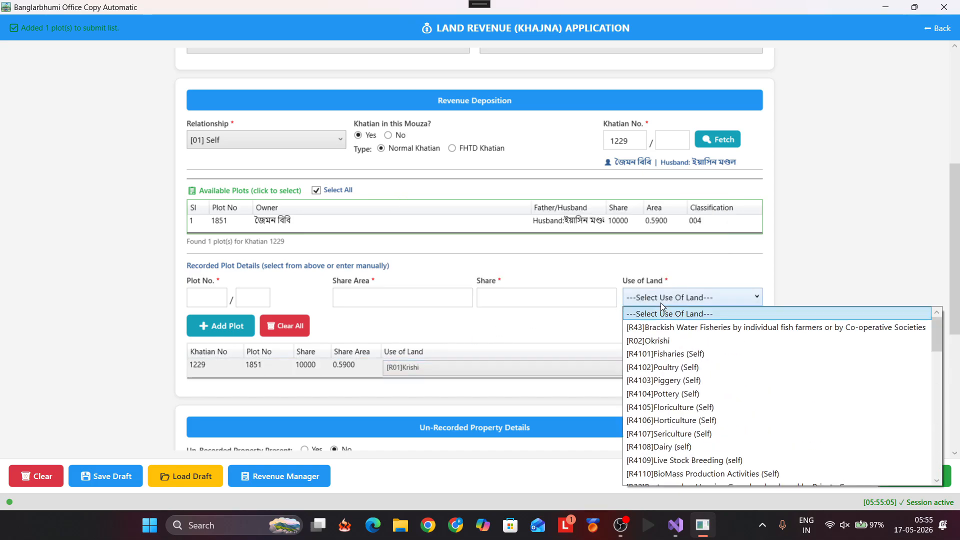
{"action": "left_click", "coordinate": [666, 340]}
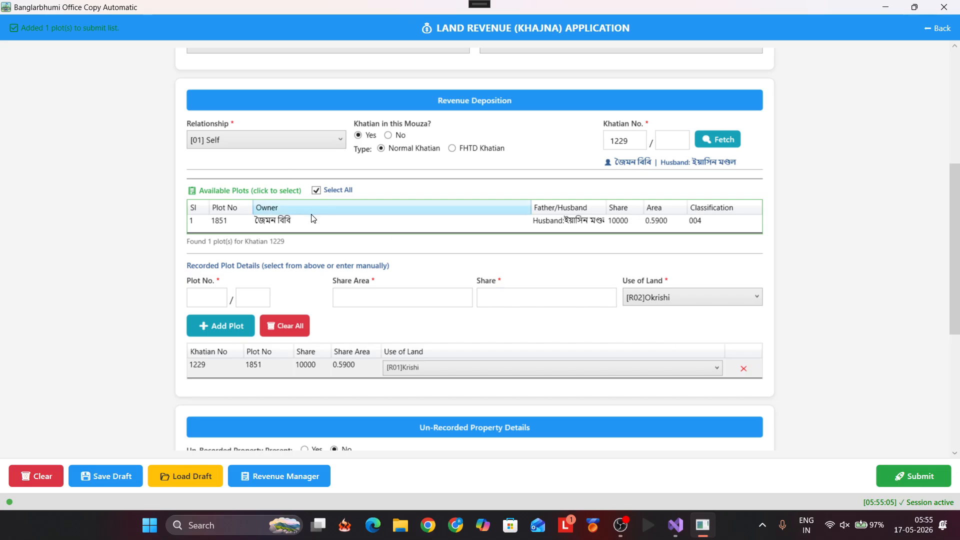
Step: Clear the list and re-add plot 1851 so its row reads Okrishi, share area 0.5900
{"action": "left_click", "coordinate": [277, 327]}
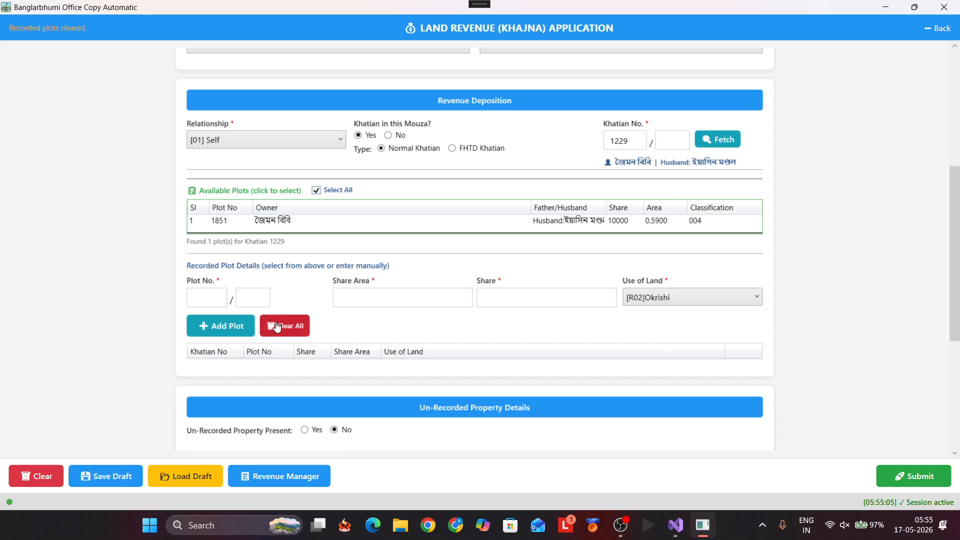
{"action": "left_click", "coordinate": [672, 299]}
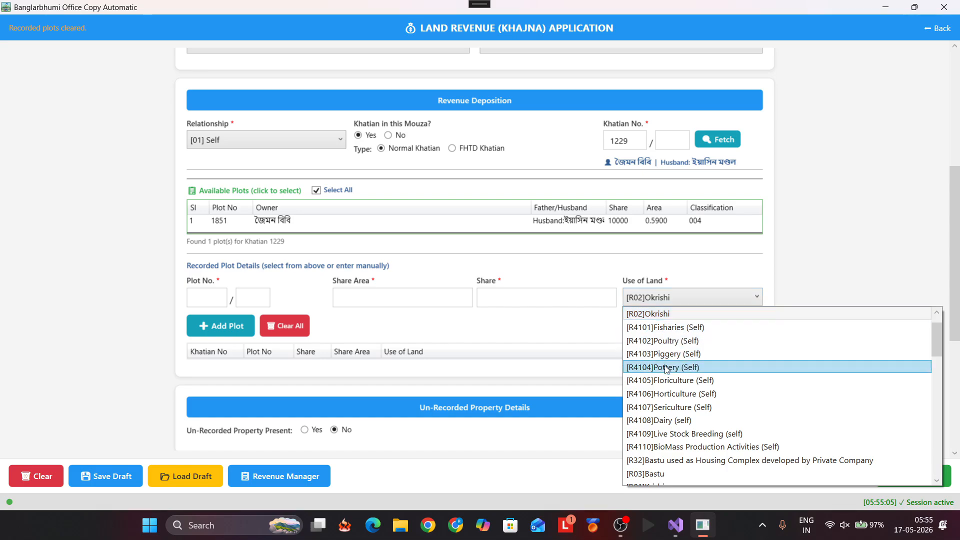
{"action": "left_click", "coordinate": [662, 313]}
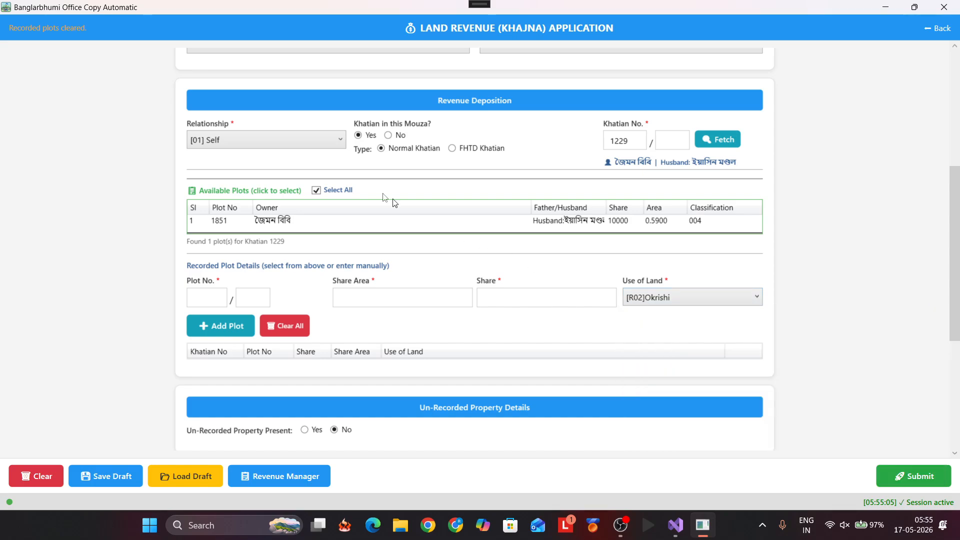
{"action": "left_click", "coordinate": [317, 192]}
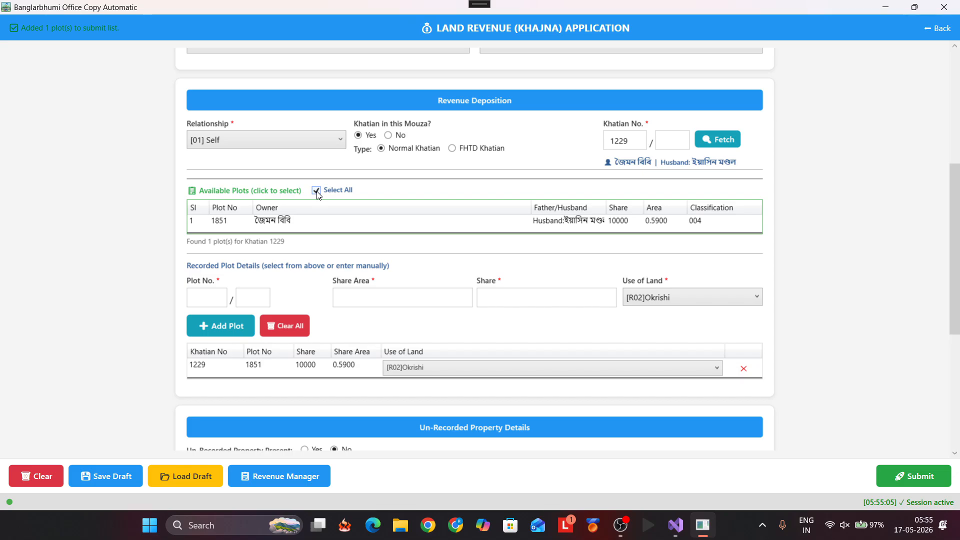
{"action": "left_click", "coordinate": [431, 373]}
{"action": "left_click", "coordinate": [431, 372]}
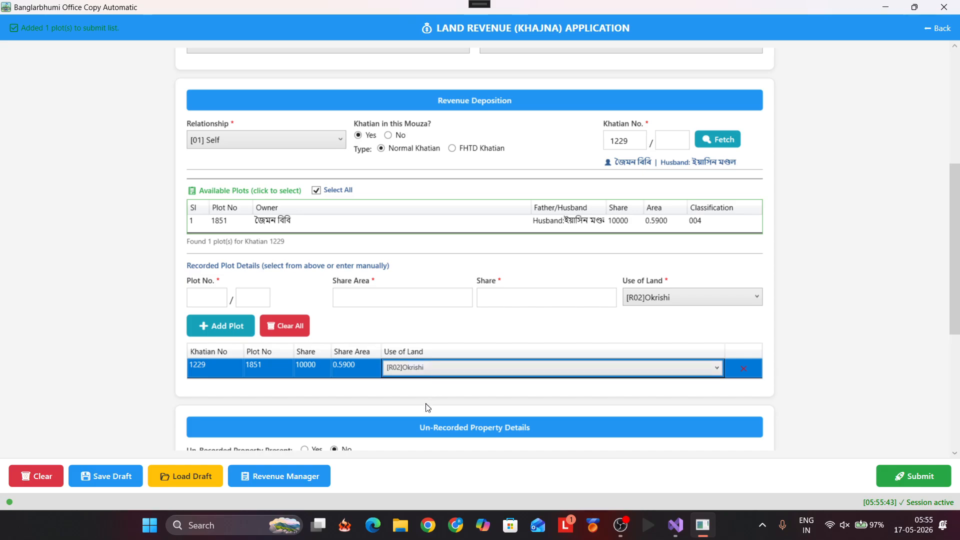
{"action": "scroll", "coordinate": [427, 407], "scroll_direction": "down", "scroll_amount": 5}
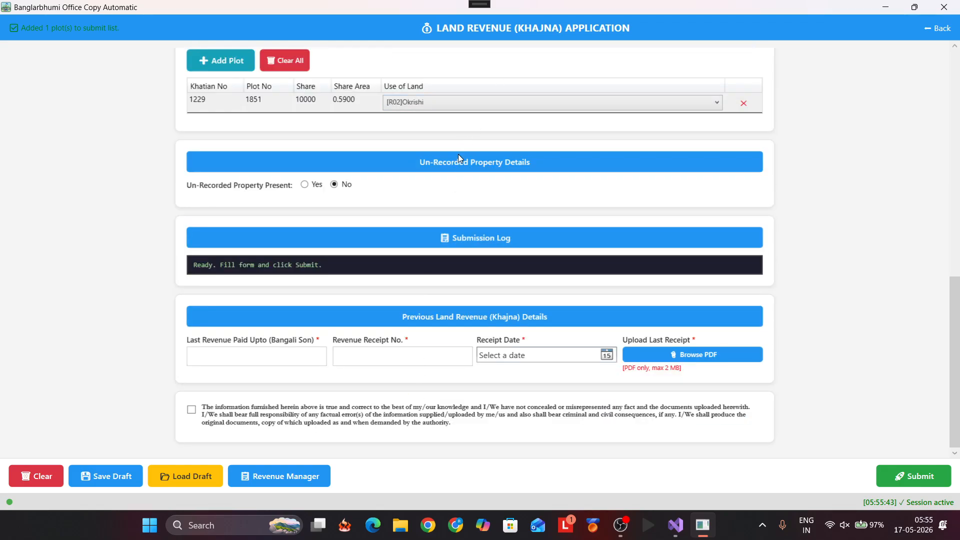
Step: Mark unrecorded property present and enter deed 1001, date 01/01/2026 and plot 557
{"action": "left_click", "coordinate": [305, 185]}
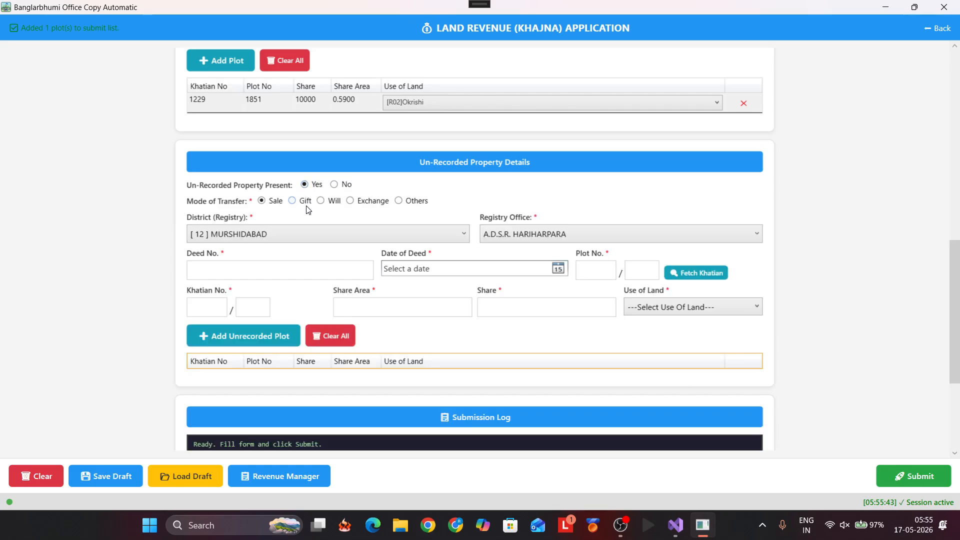
{"action": "left_click", "coordinate": [314, 272]}
{"action": "type", "text": "1001"}
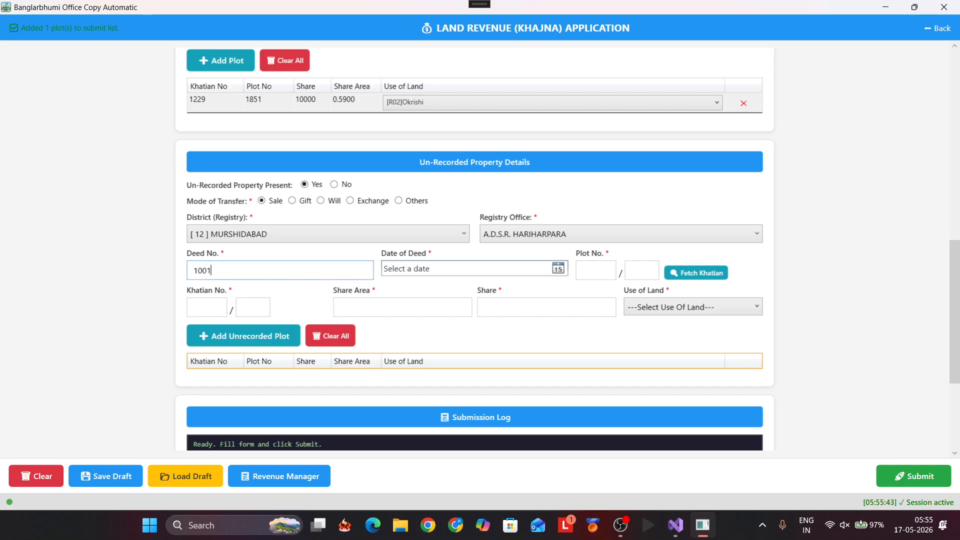
{"action": "key", "text": "Tab"}
{"action": "type", "text": "01/01/2026"}
{"action": "key", "text": "Tab"}
{"action": "type", "text": "557"}
Step: Fetch plot 557's four khatian owners and add khatian 7383 as an Okrishi unrecorded plot
{"action": "left_click", "coordinate": [681, 280]}
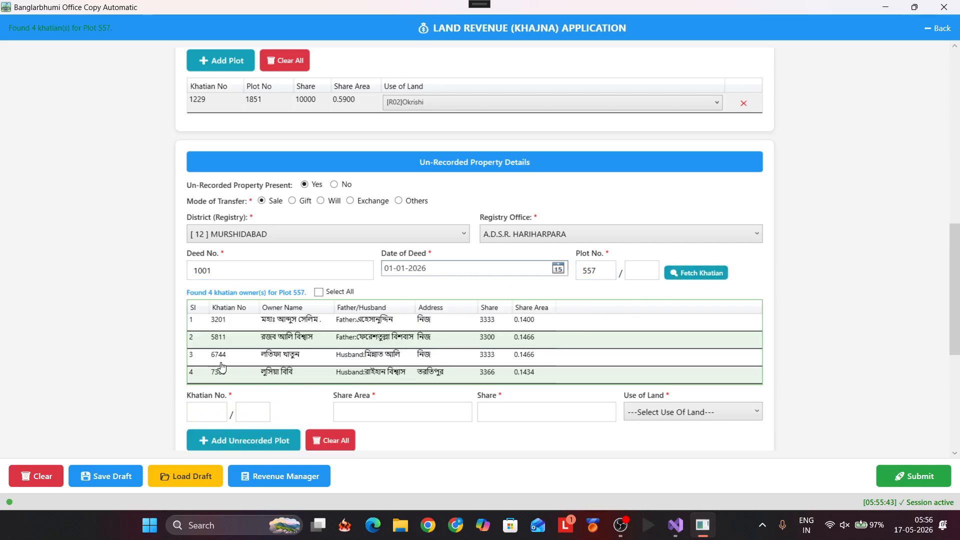
{"action": "left_click", "coordinate": [225, 375]}
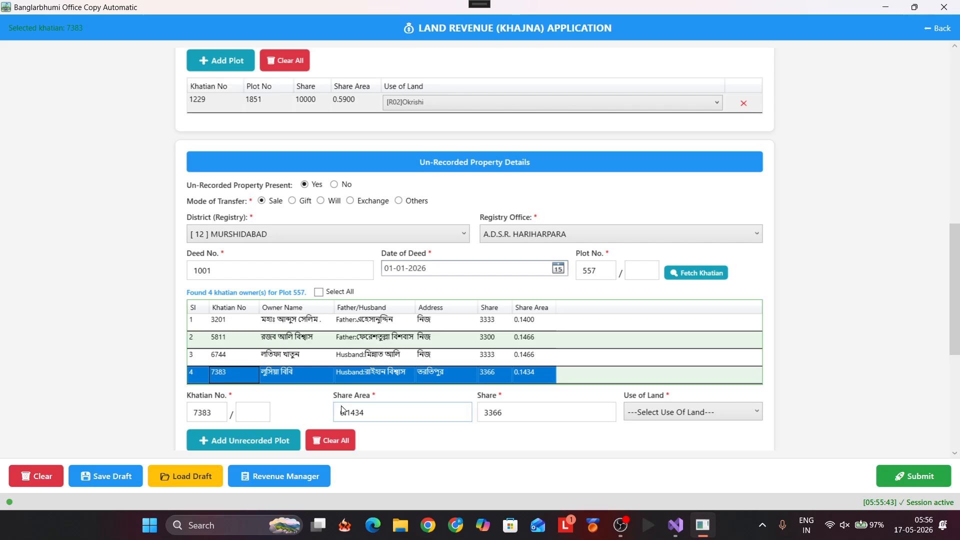
{"action": "scroll", "coordinate": [344, 410], "scroll_direction": "down", "scroll_amount": 5}
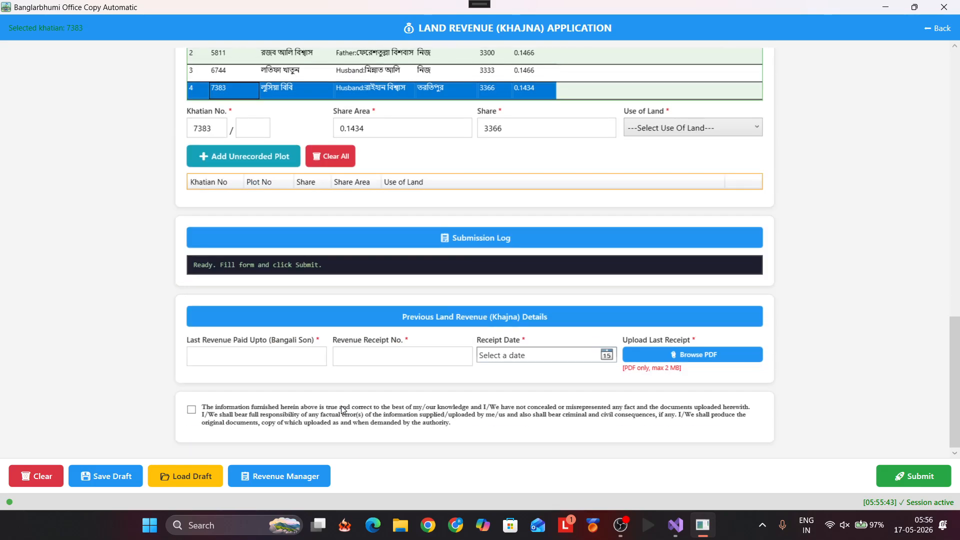
{"action": "left_click", "coordinate": [673, 127]}
{"action": "left_click", "coordinate": [668, 172]}
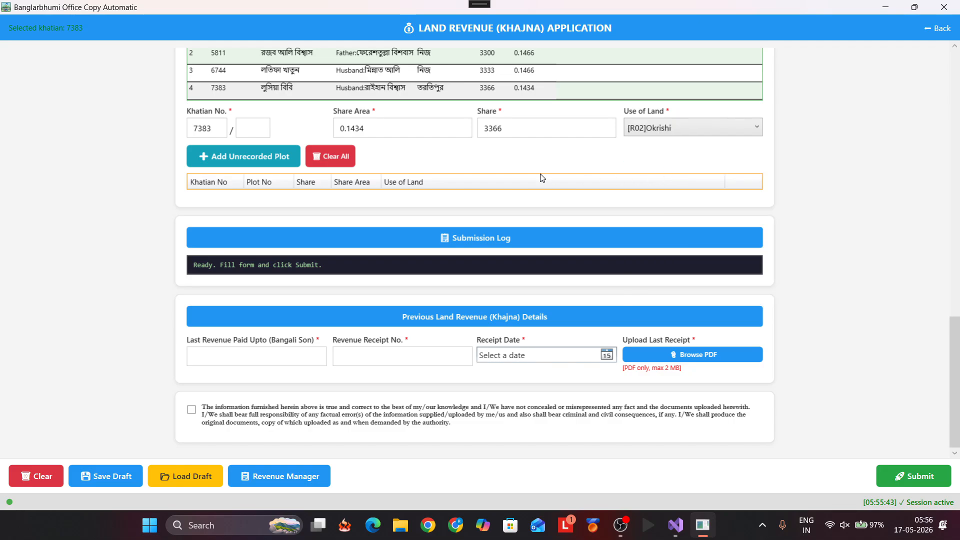
{"action": "scroll", "coordinate": [542, 178], "scroll_direction": "up", "scroll_amount": 1}
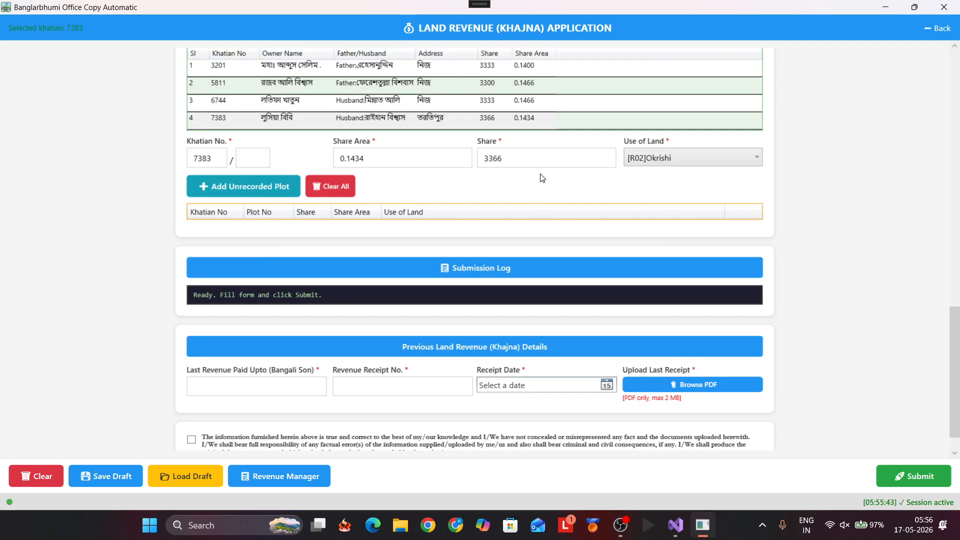
{"action": "left_click", "coordinate": [280, 199]}
{"action": "scroll", "coordinate": [280, 198], "scroll_direction": "up", "scroll_amount": 3}
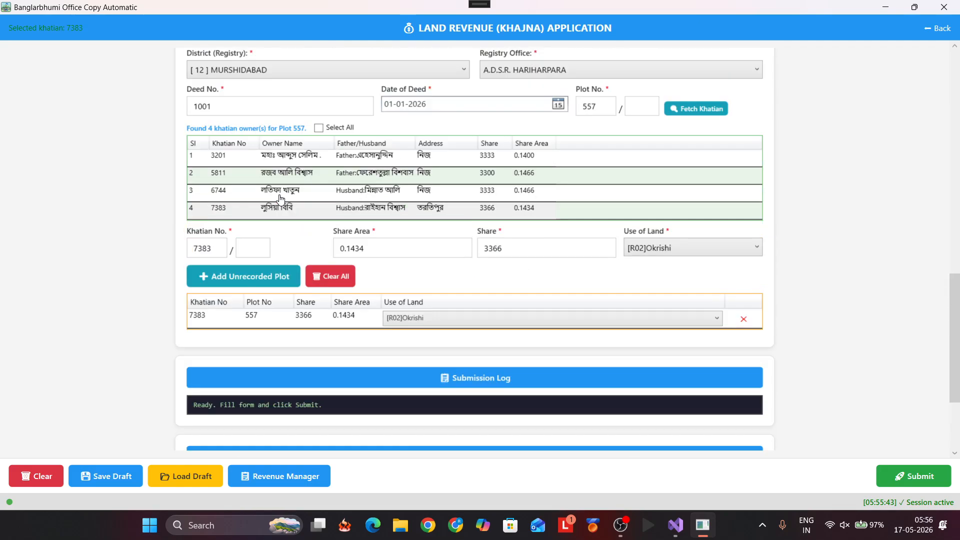
Step: Clear the unrecorded list and add only khatian 6744 (share 3333, area 0.1466)
{"action": "left_click", "coordinate": [318, 128]}
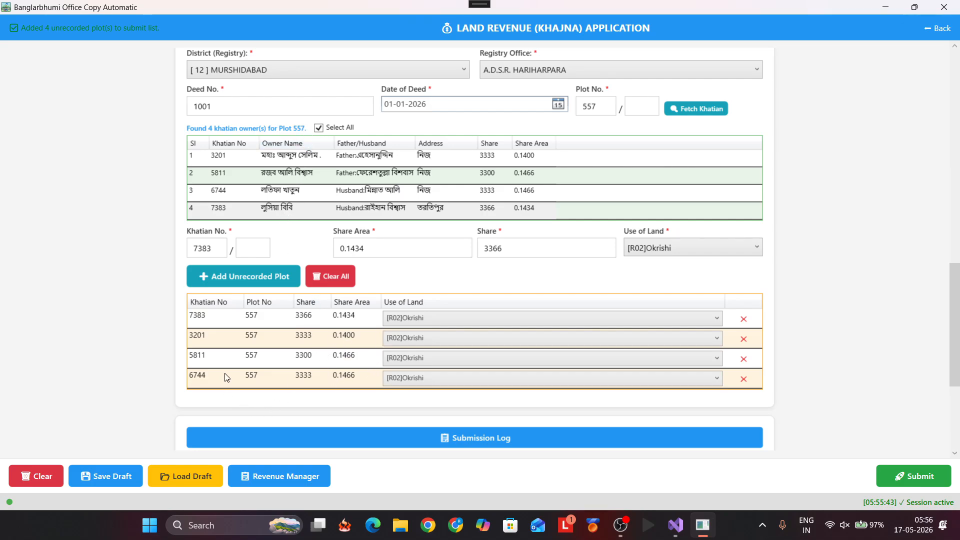
{"action": "left_click", "coordinate": [331, 276]}
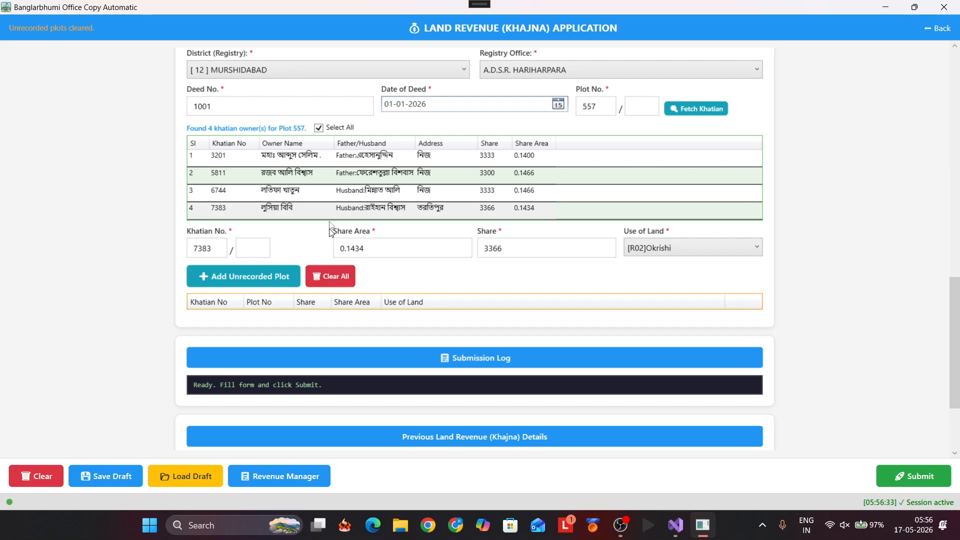
{"action": "left_click", "coordinate": [318, 127]}
{"action": "left_click", "coordinate": [304, 195]}
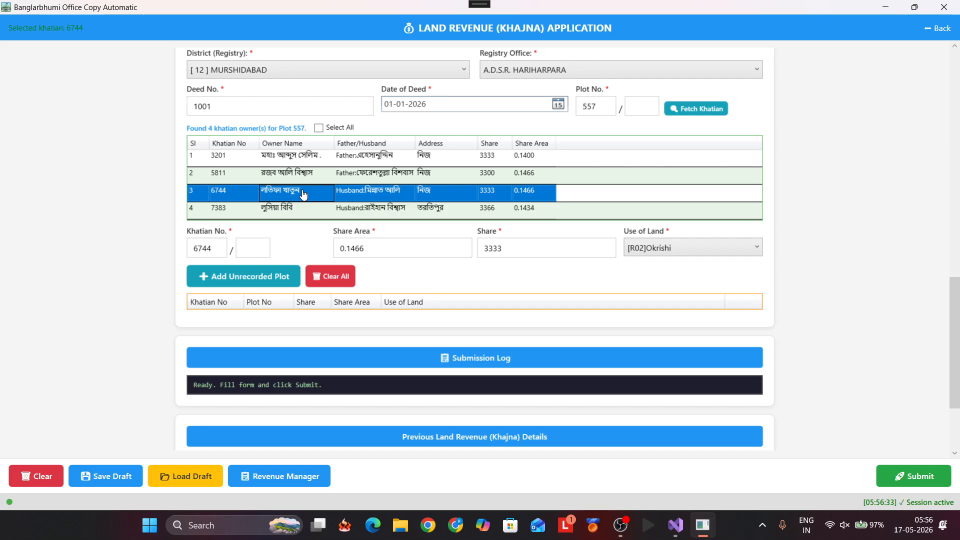
{"action": "left_click", "coordinate": [278, 278]}
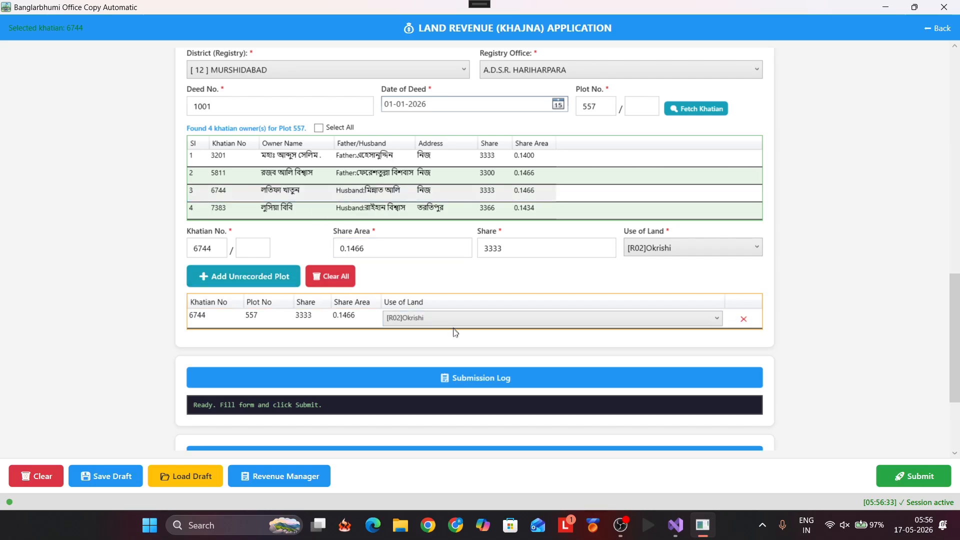
{"action": "scroll", "coordinate": [464, 355], "scroll_direction": "down", "scroll_amount": 3}
{"action": "scroll", "coordinate": [464, 356], "scroll_direction": "up", "scroll_amount": 7}
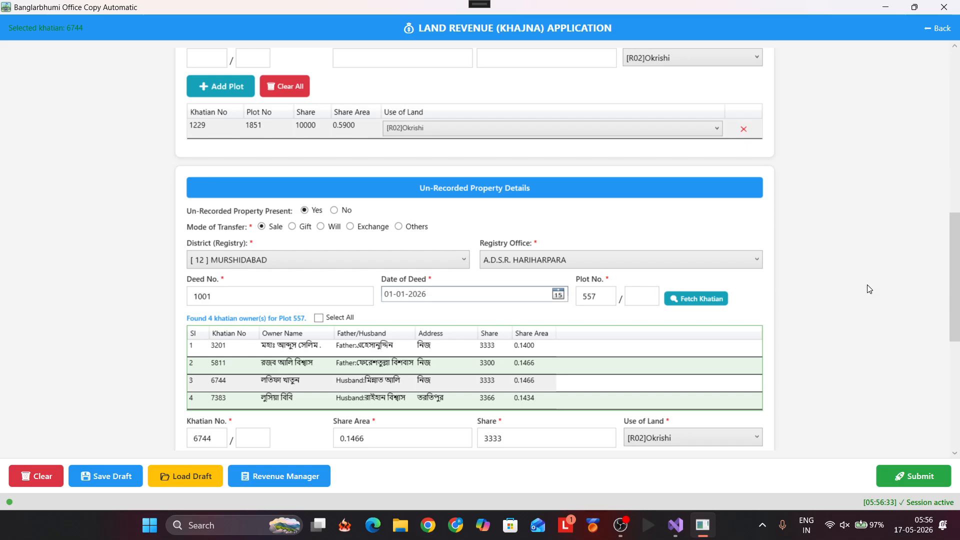
{"action": "scroll", "coordinate": [869, 289], "scroll_direction": "up", "scroll_amount": 10}
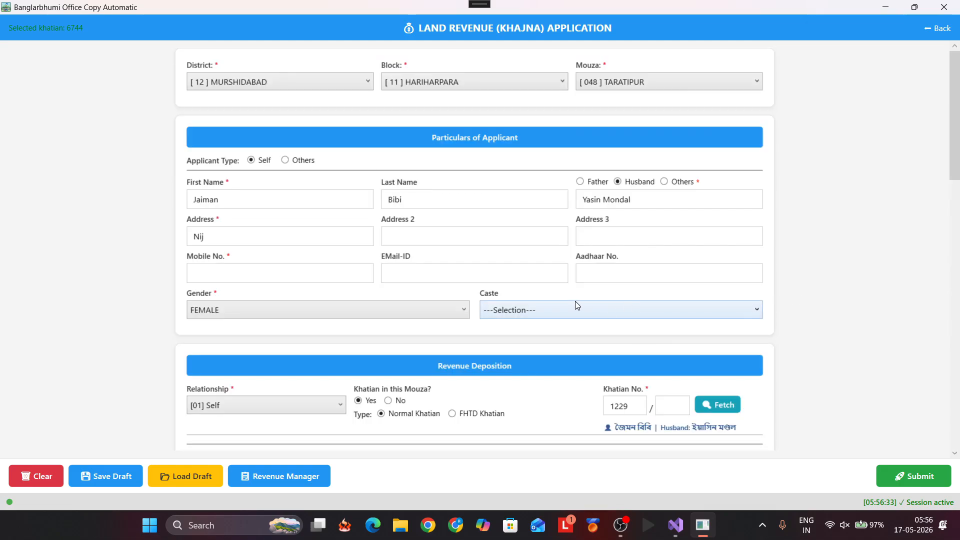
Step: Enter the applicant's mobile number and choose GENERAL as her caste
{"action": "left_click", "coordinate": [274, 272]}
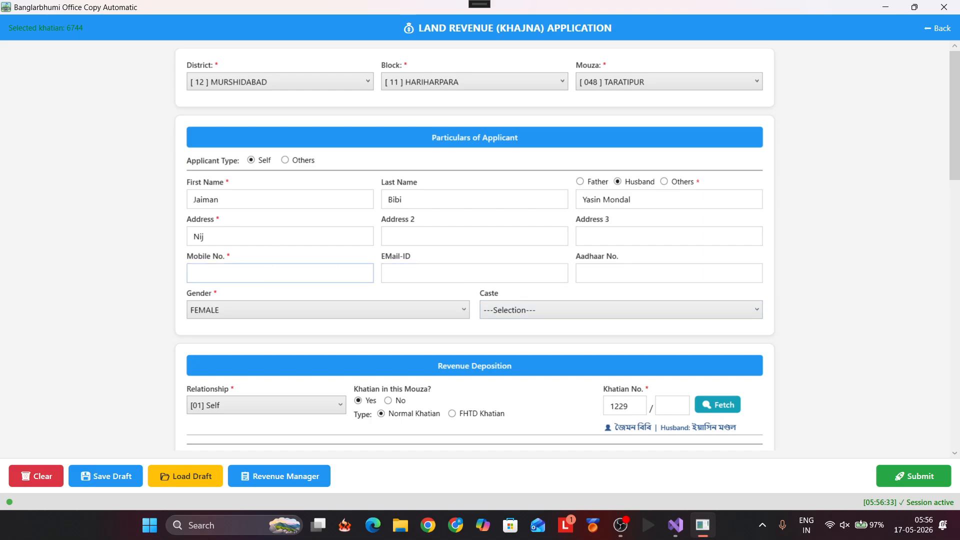
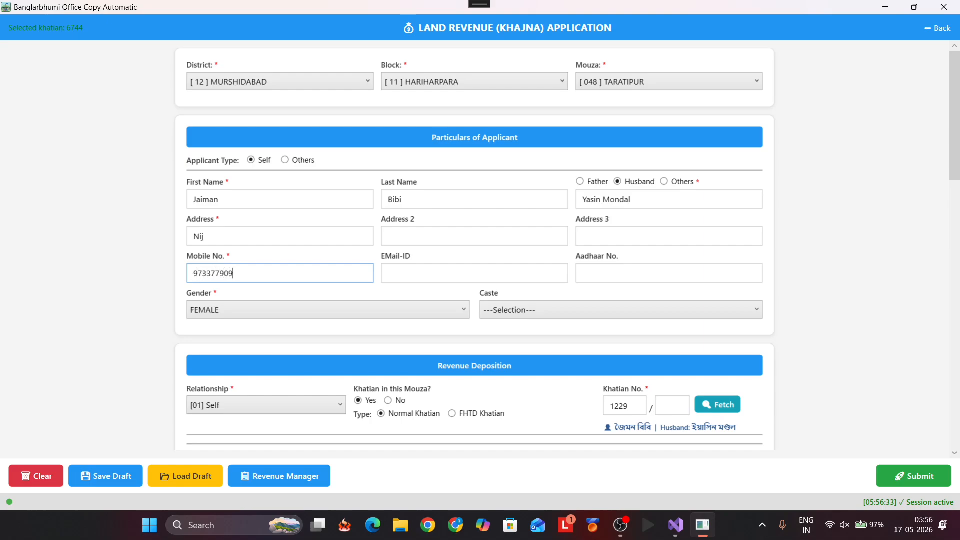
{"action": "left_click", "coordinate": [535, 307]}
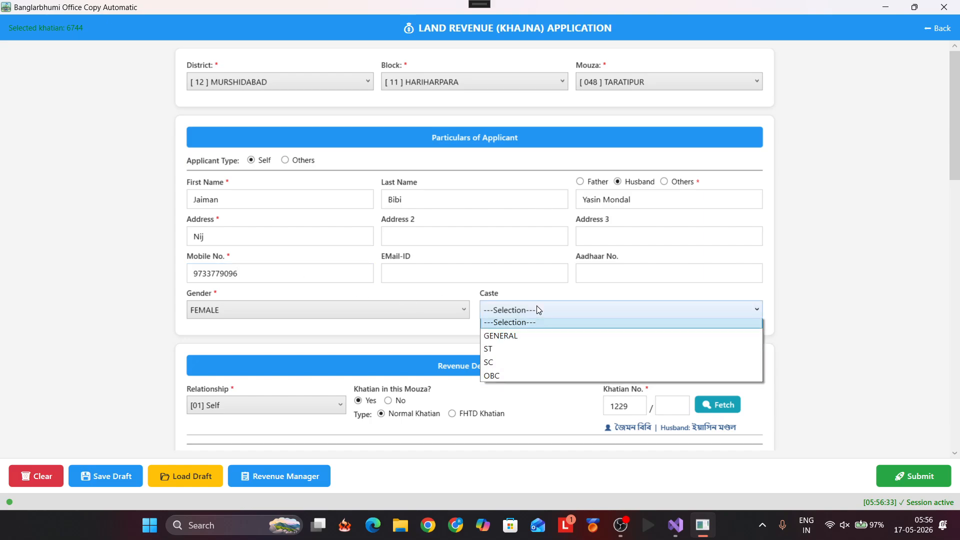
{"action": "left_click", "coordinate": [530, 340]}
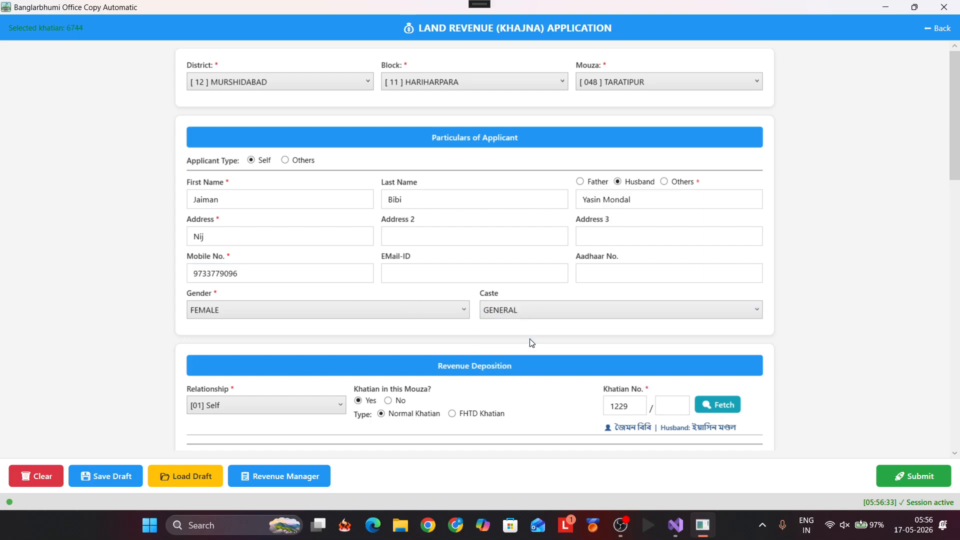
{"action": "scroll", "coordinate": [531, 342], "scroll_direction": "down", "scroll_amount": 5}
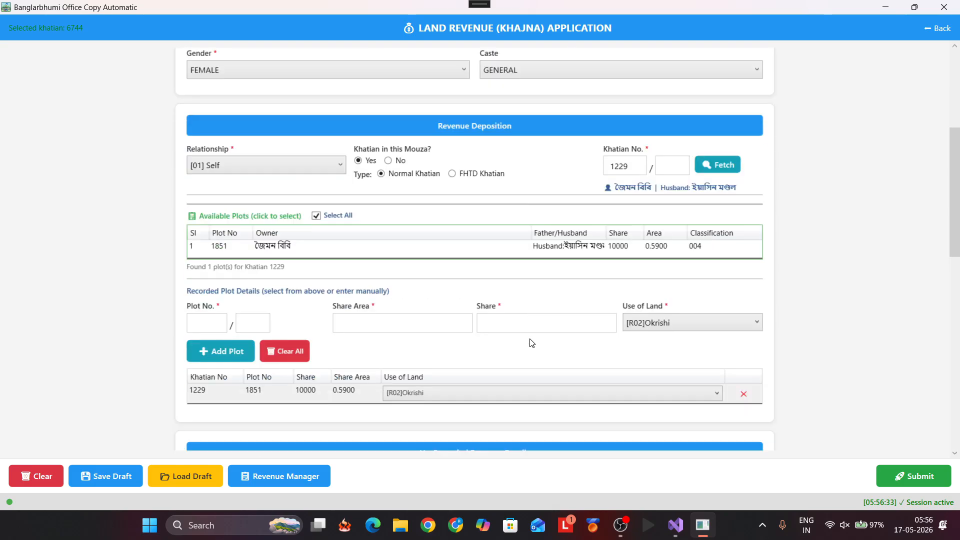
{"action": "scroll", "coordinate": [532, 361], "scroll_direction": "down", "scroll_amount": 4}
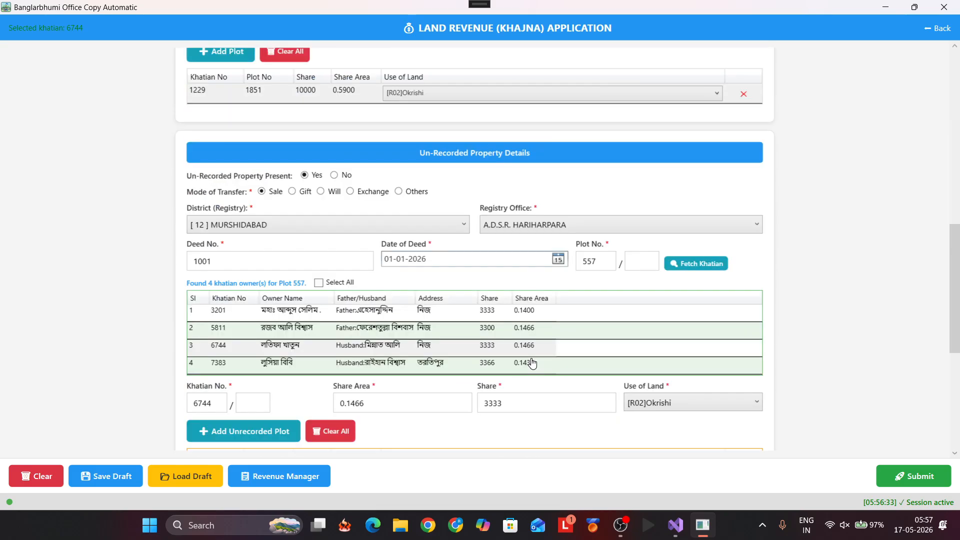
{"action": "scroll", "coordinate": [449, 439], "scroll_direction": "down", "scroll_amount": 1}
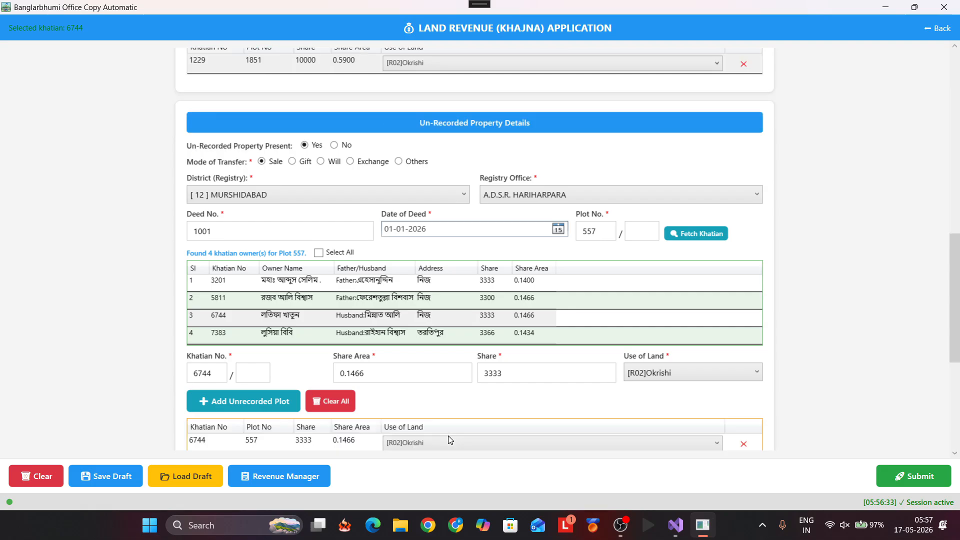
{"action": "scroll", "coordinate": [509, 397], "scroll_direction": "down", "scroll_amount": 4}
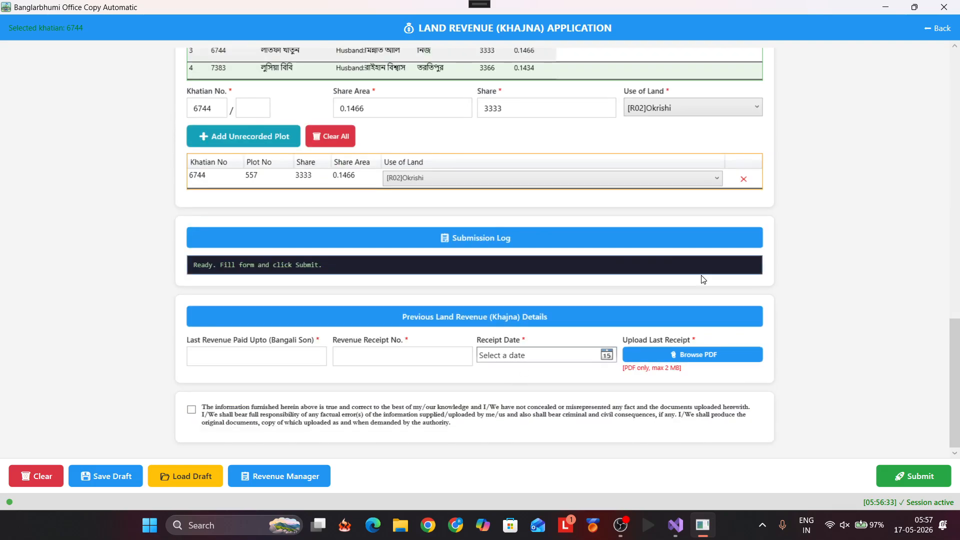
Step: Leave the previous revenue fields blank, tick the declaration, and submit the application
{"action": "left_click", "coordinate": [230, 356]}
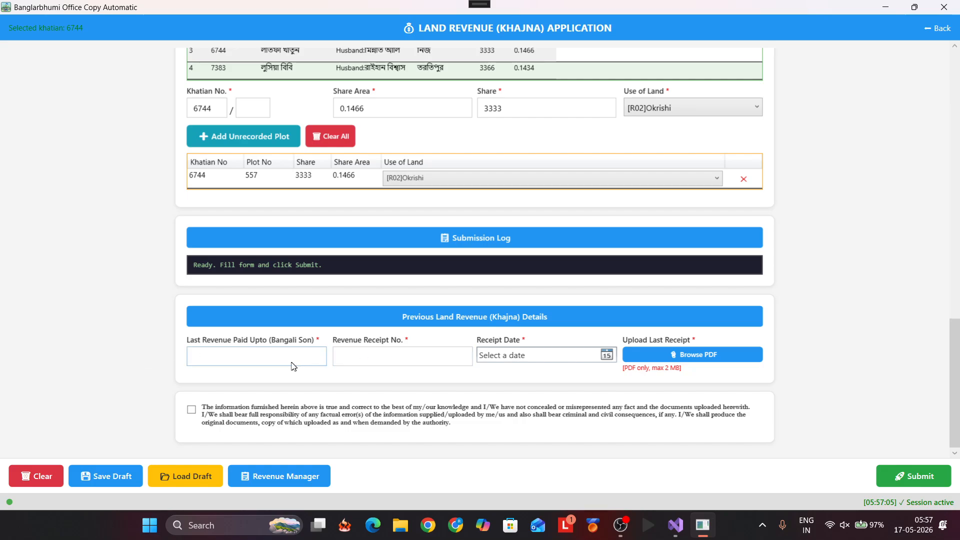
{"action": "key", "text": "Tab"}
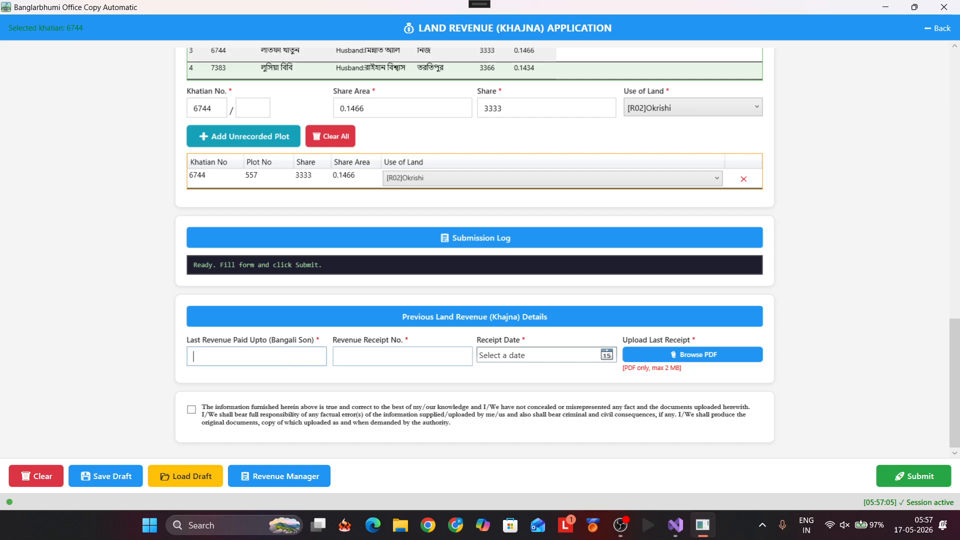
{"action": "key", "text": "Tab"}
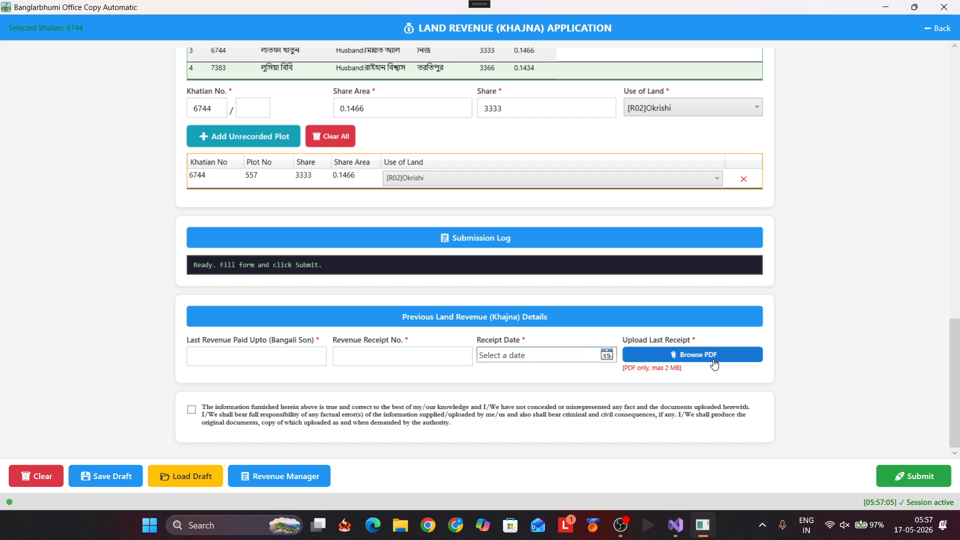
{"action": "left_click", "coordinate": [192, 410]}
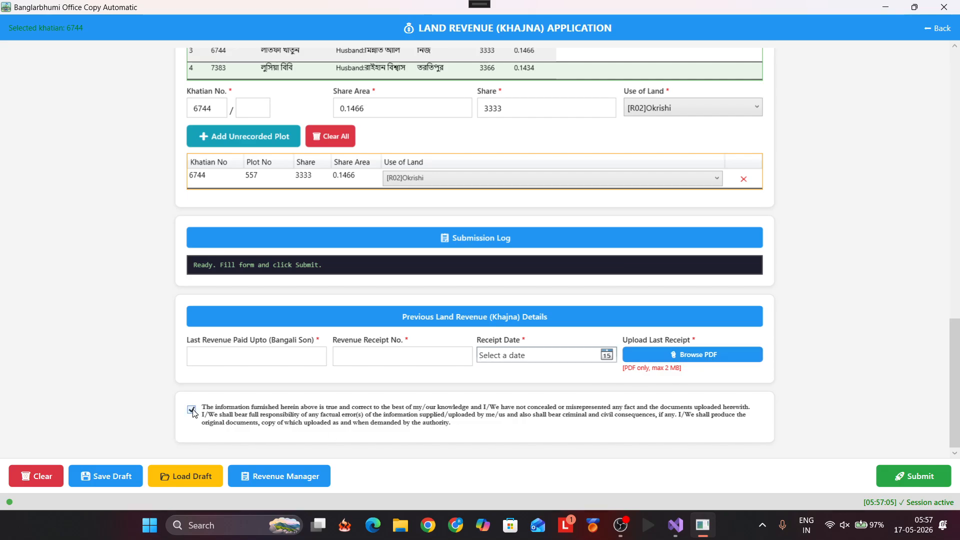
{"action": "left_click", "coordinate": [897, 479]}
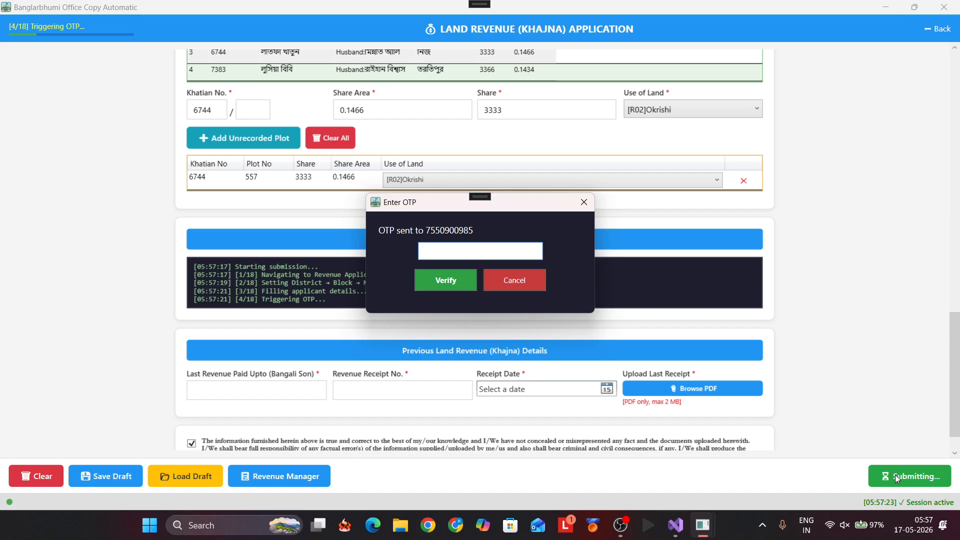
Step: Enter the received OTP to complete submission and obtain the REVE number
{"action": "type", "text": "51"}
{"action": "key", "text": "Return"}
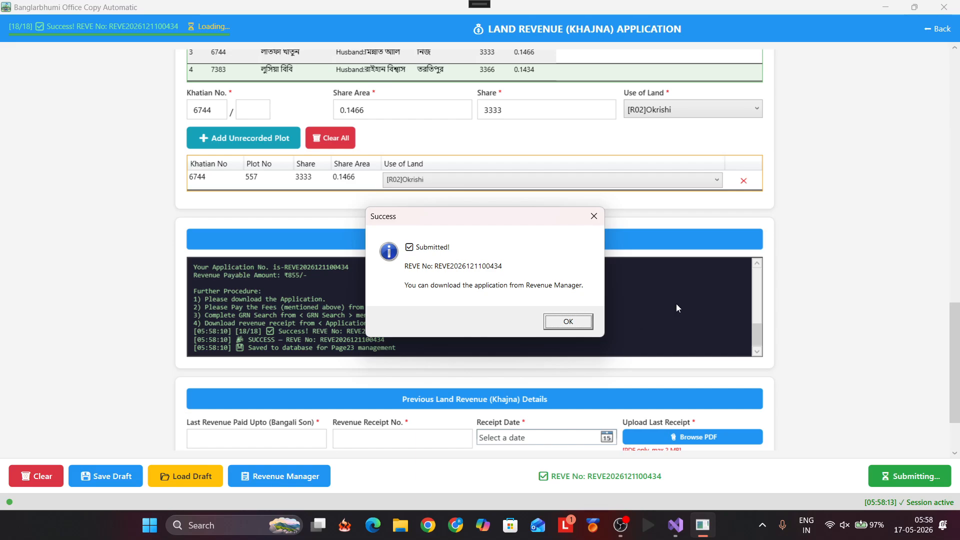
Step: Dismiss the success notice and select the ₹855 amount and new application number in the log
{"action": "left_click", "coordinate": [568, 321]}
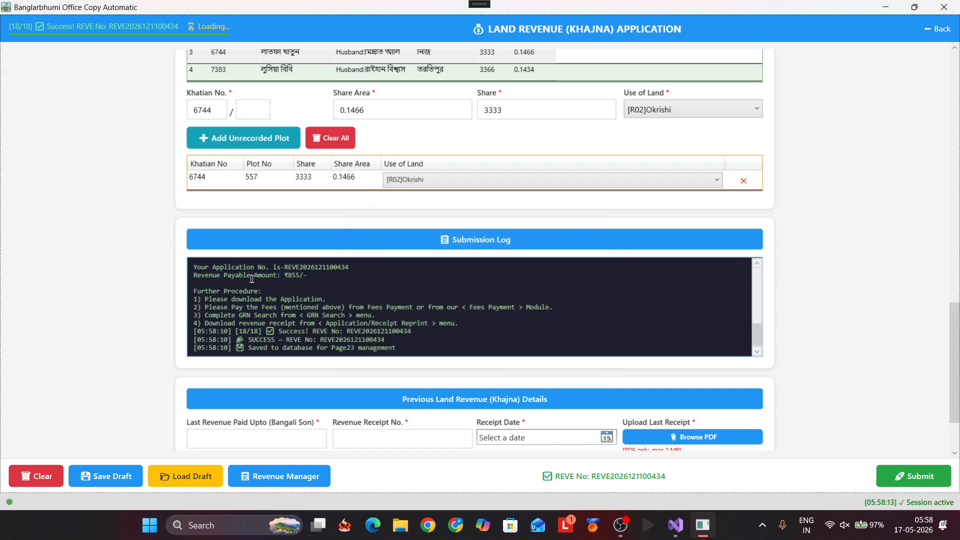
{"action": "double_click", "coordinate": [292, 276]}
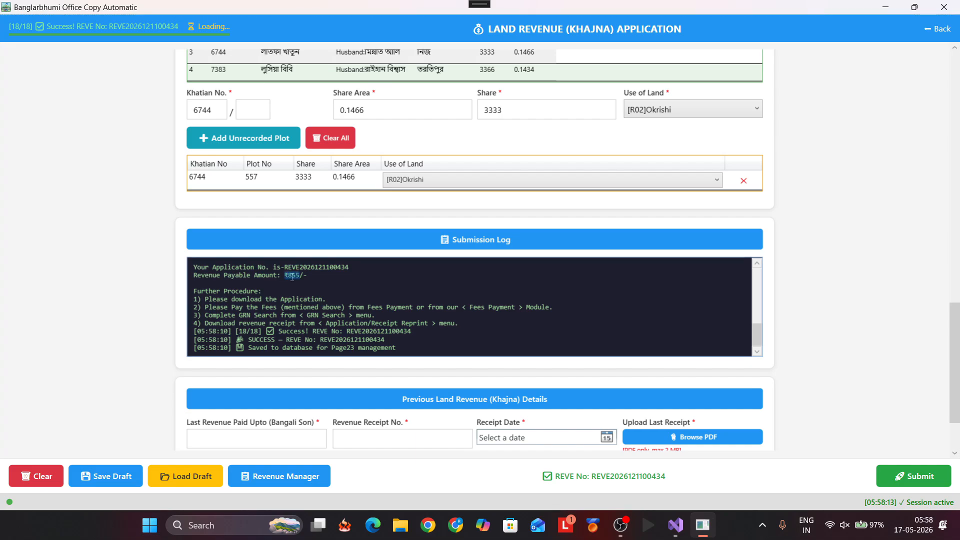
{"action": "double_click", "coordinate": [361, 332]}
Step: Open Revenue Manager and download the applicant's row-1 application as a PDF
{"action": "left_click", "coordinate": [309, 476]}
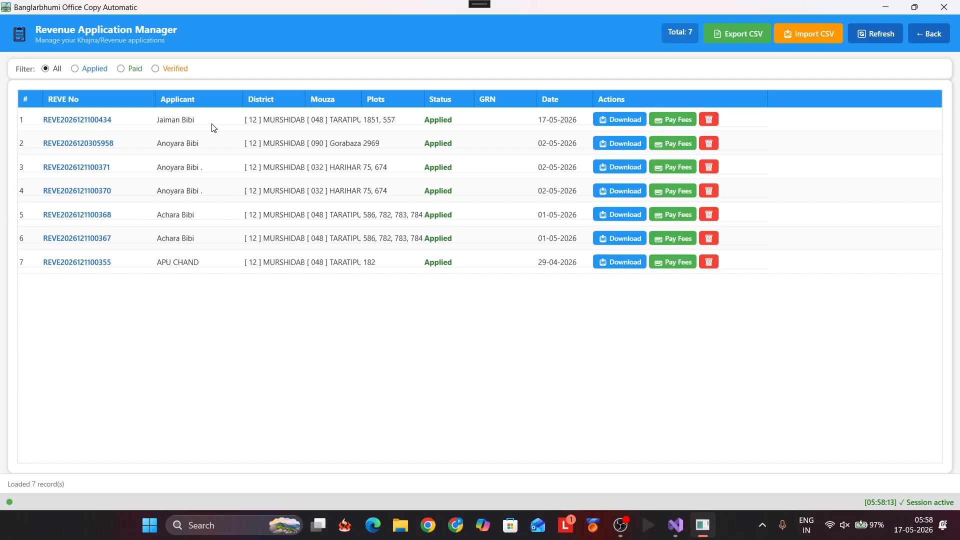
{"action": "left_click", "coordinate": [220, 521]}
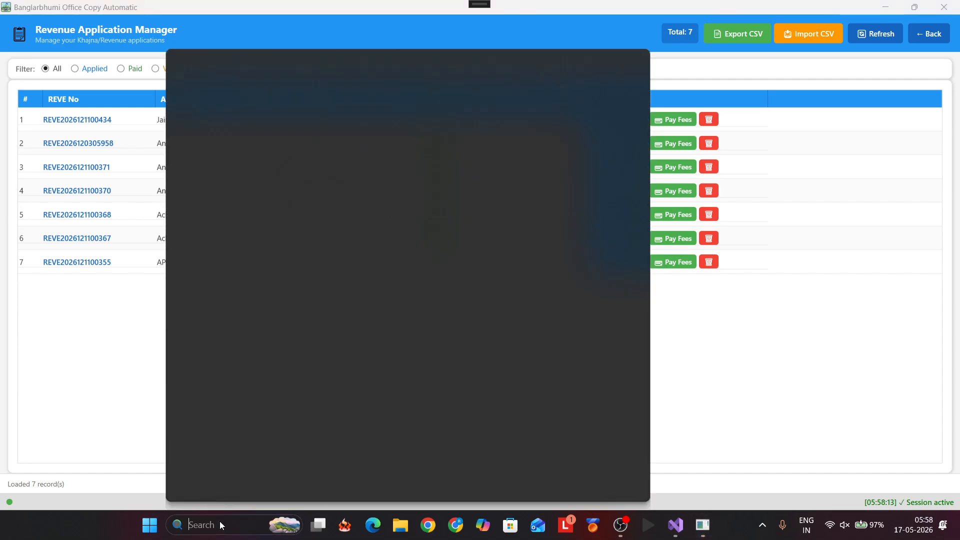
{"action": "left_click", "coordinate": [837, 343]}
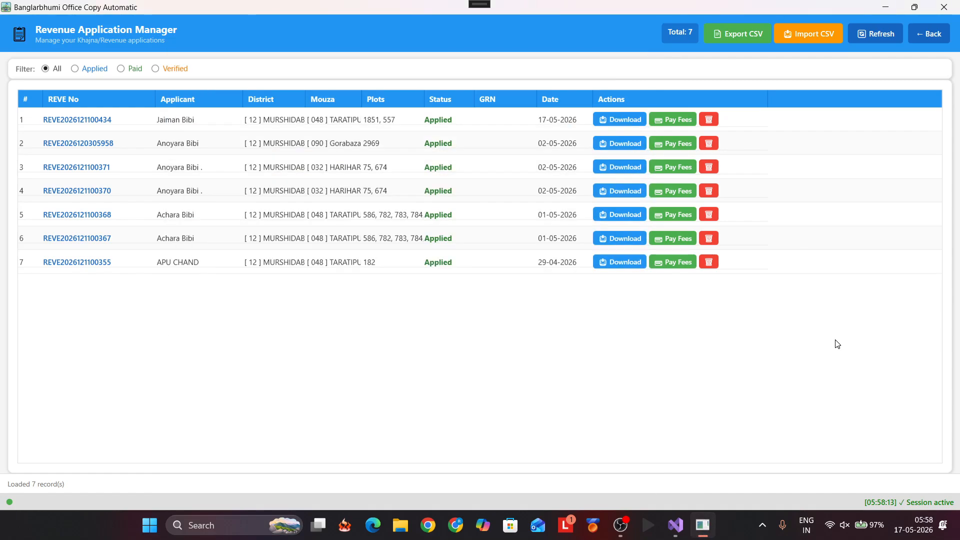
{"action": "left_click", "coordinate": [611, 124]}
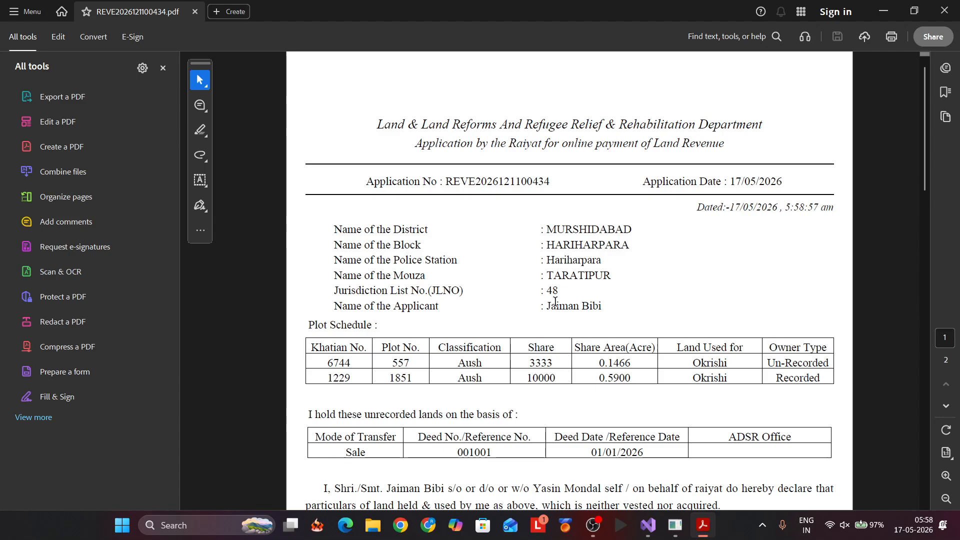
Step: Review the application PDF down to the ₹855 total payable, then close Acrobat and dismiss its blank pop-up
{"action": "scroll", "coordinate": [555, 301], "scroll_direction": "down", "scroll_amount": 4}
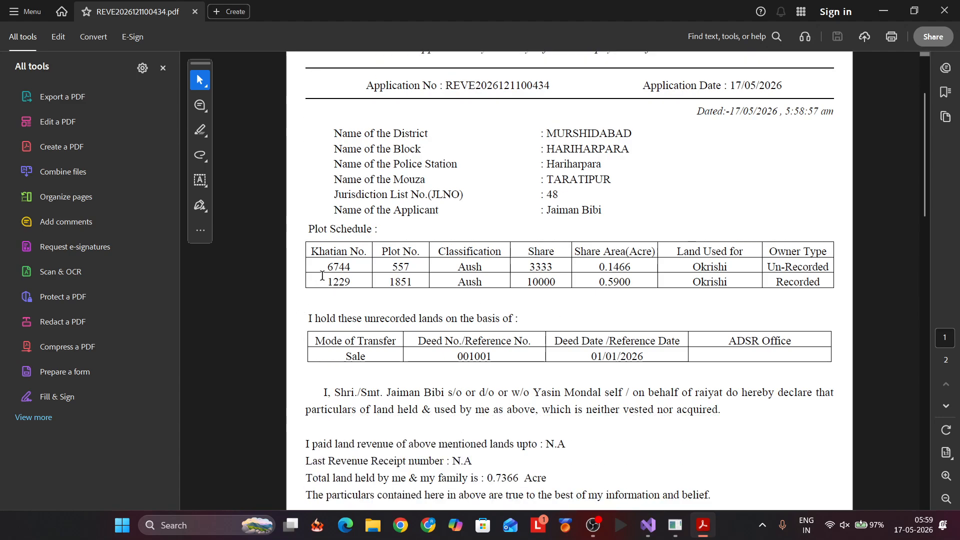
{"action": "scroll", "coordinate": [348, 321], "scroll_direction": "down", "scroll_amount": 6}
{"action": "scroll", "coordinate": [348, 320], "scroll_direction": "down", "scroll_amount": 18}
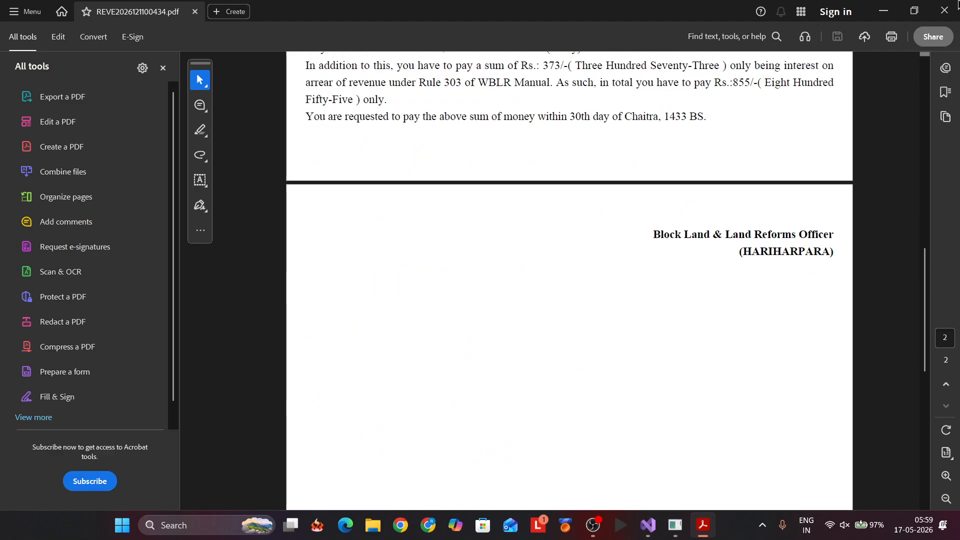
{"action": "left_click", "coordinate": [956, 6]}
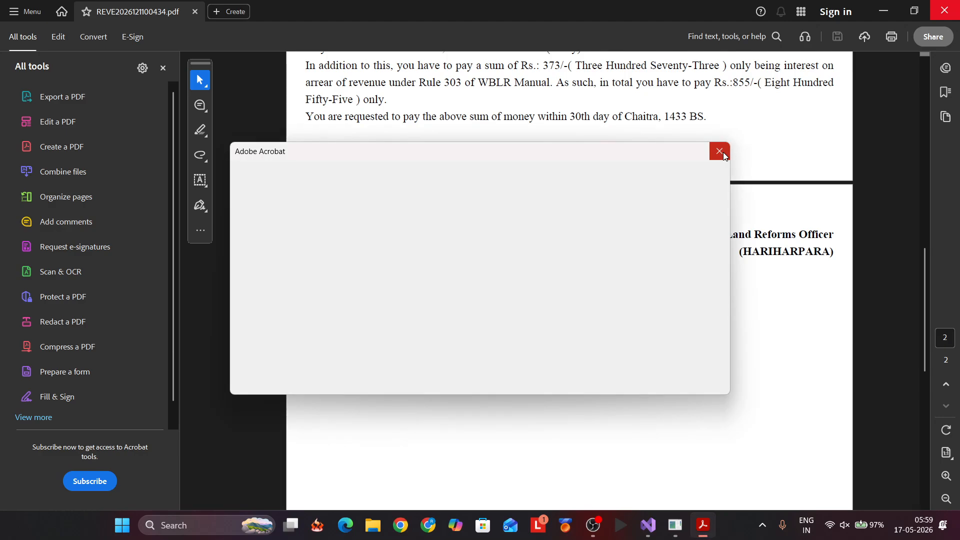
{"action": "left_click", "coordinate": [720, 151]}
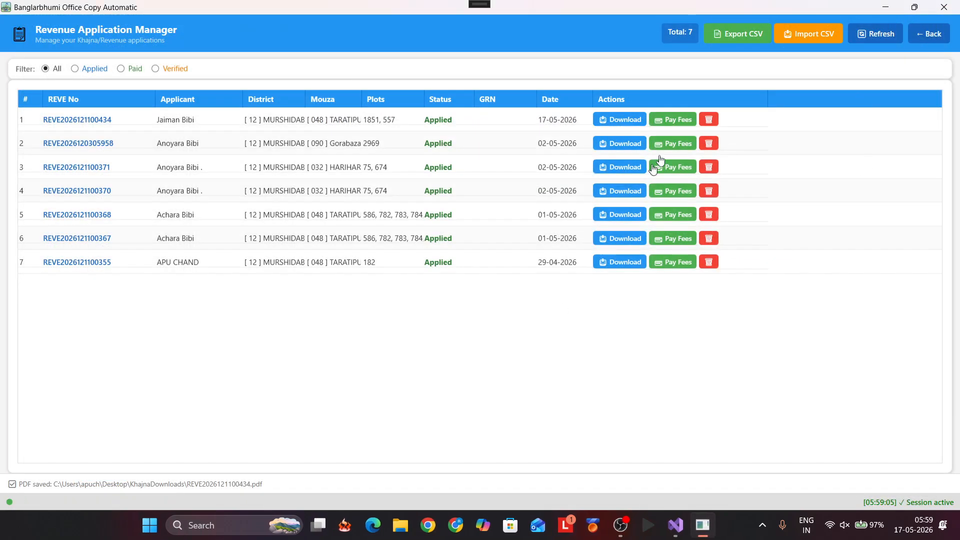
Step: Fetch the ₹855 fees for row 1's Khajna application, add it to the payment queue, and select it
{"action": "left_click", "coordinate": [665, 128]}
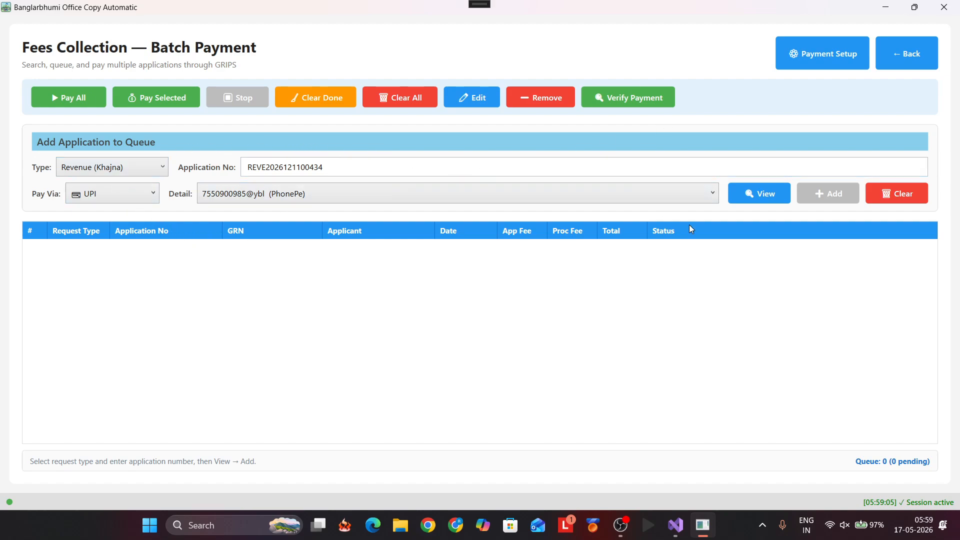
{"action": "left_click", "coordinate": [764, 206]}
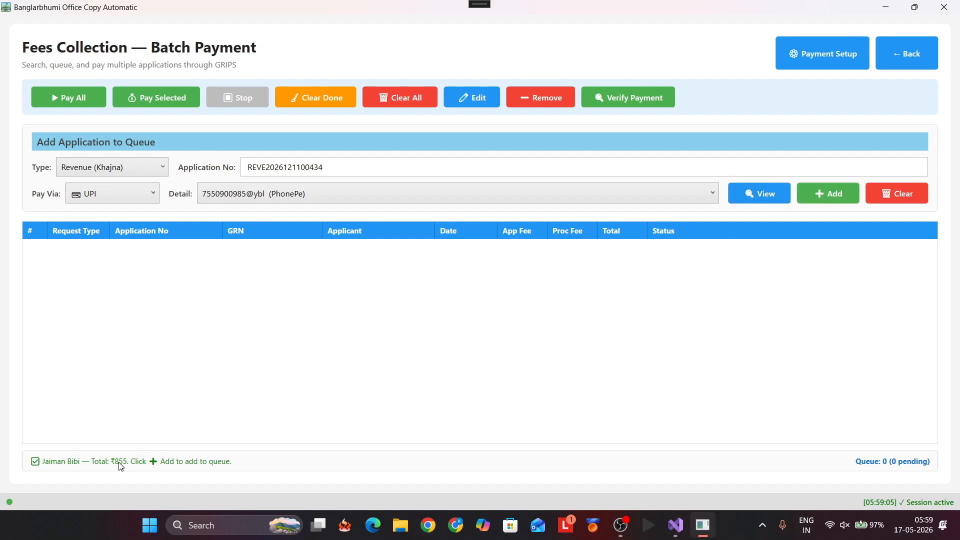
{"action": "left_click", "coordinate": [832, 193]}
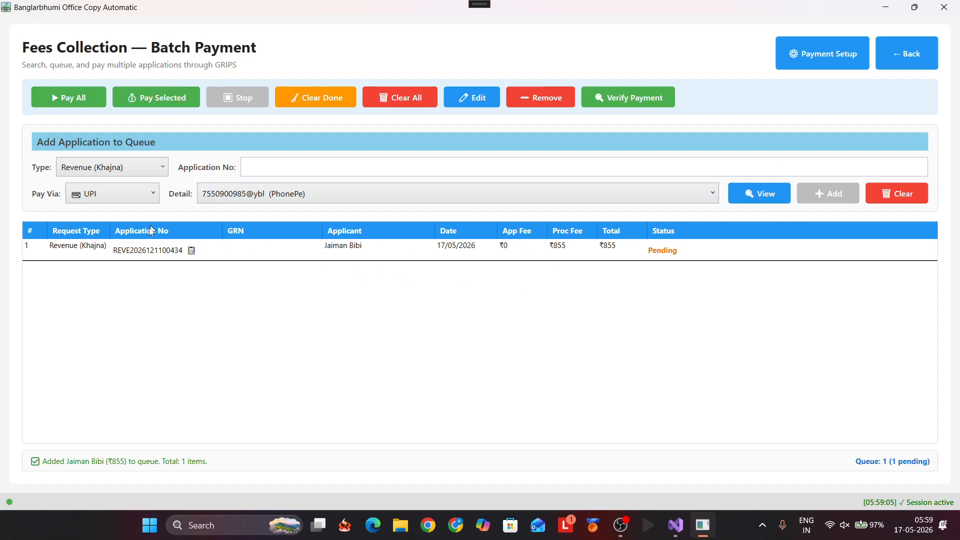
{"action": "left_click", "coordinate": [145, 249]}
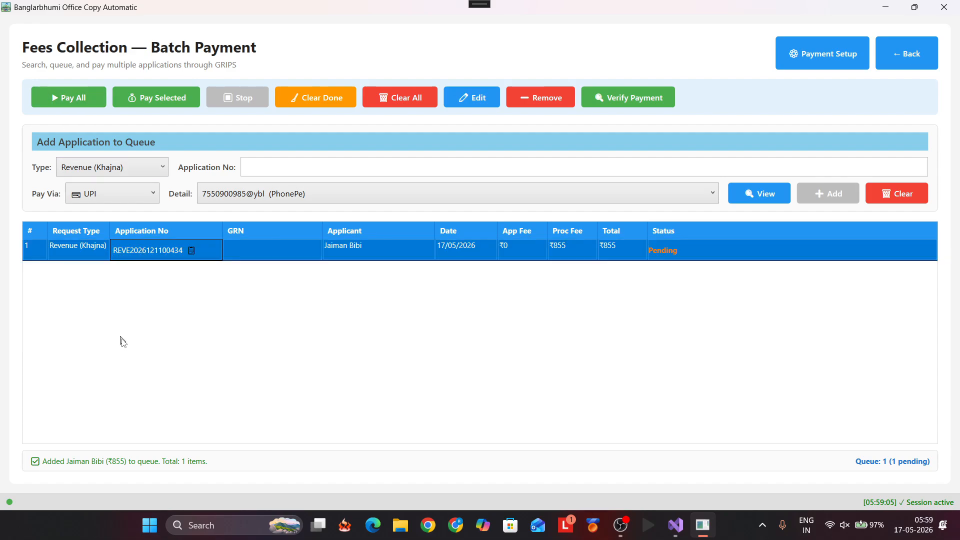